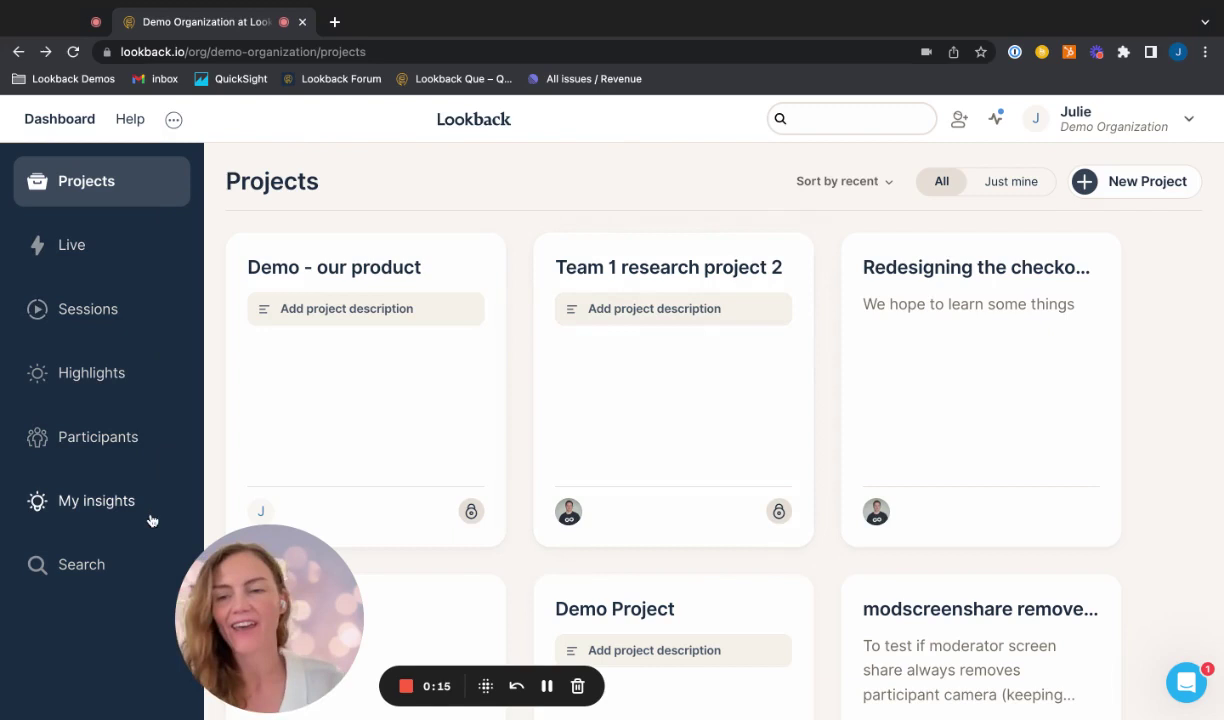
Step: Open Lookback's organization-wide Search page for all content
{"action": "left_click", "coordinate": [81, 566]}
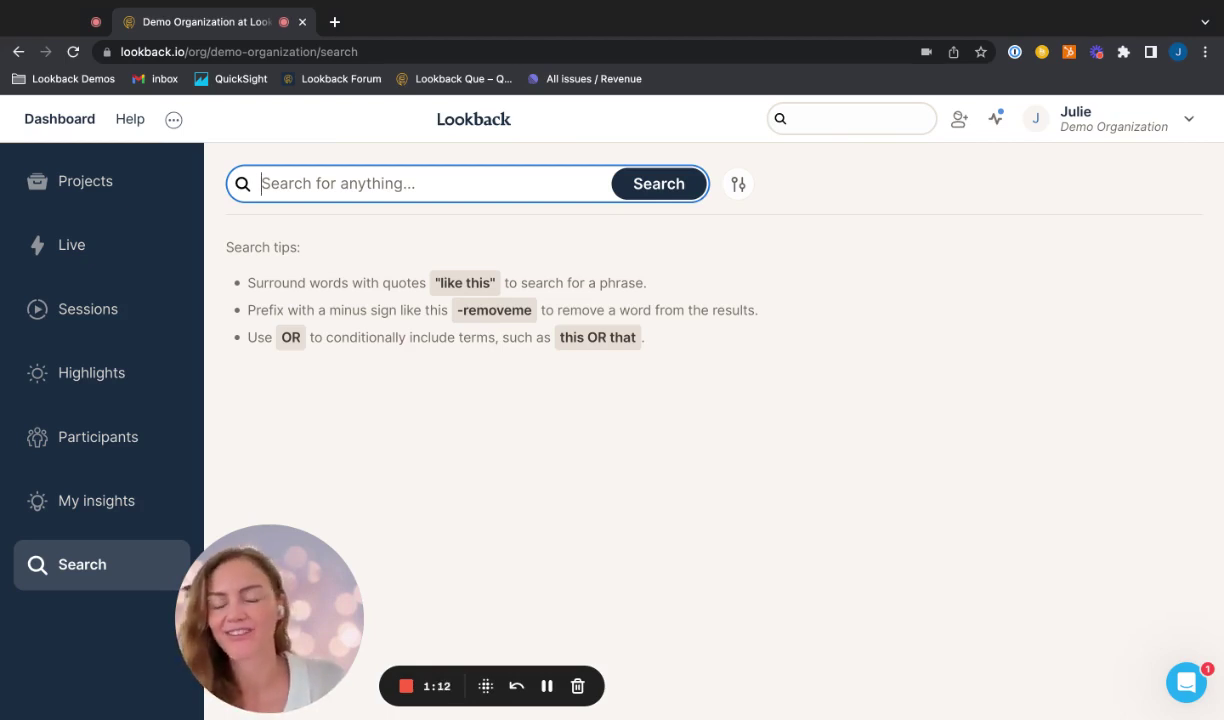
Step: Search all content for 'red', returning 27 results
{"action": "type", "text": "red"}
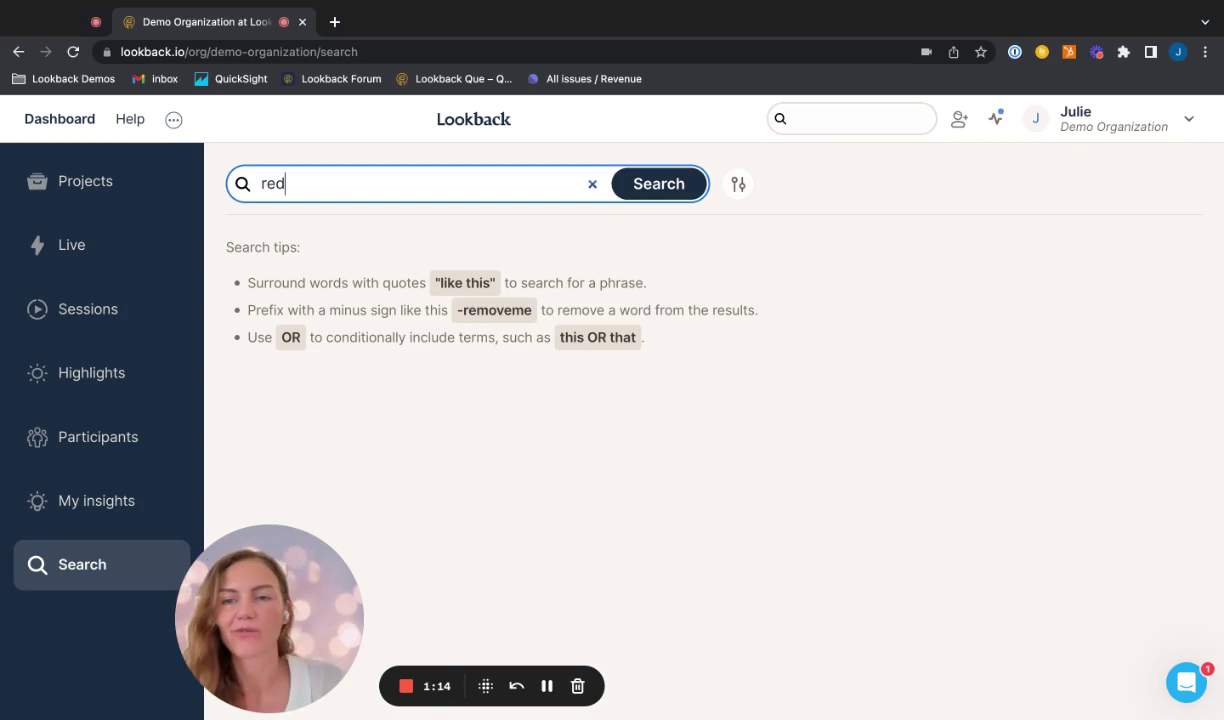
{"action": "left_click", "coordinate": [677, 188]}
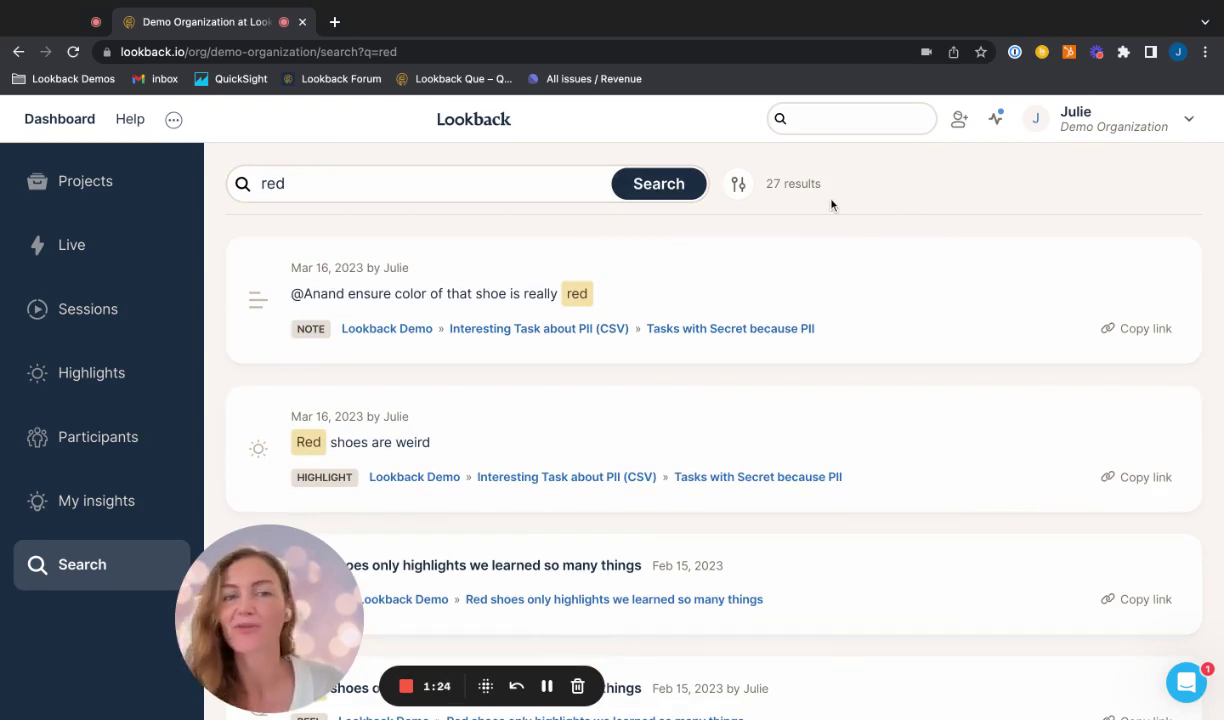
{"action": "scroll", "coordinate": [831, 340], "scroll_direction": "down", "scroll_amount": 1}
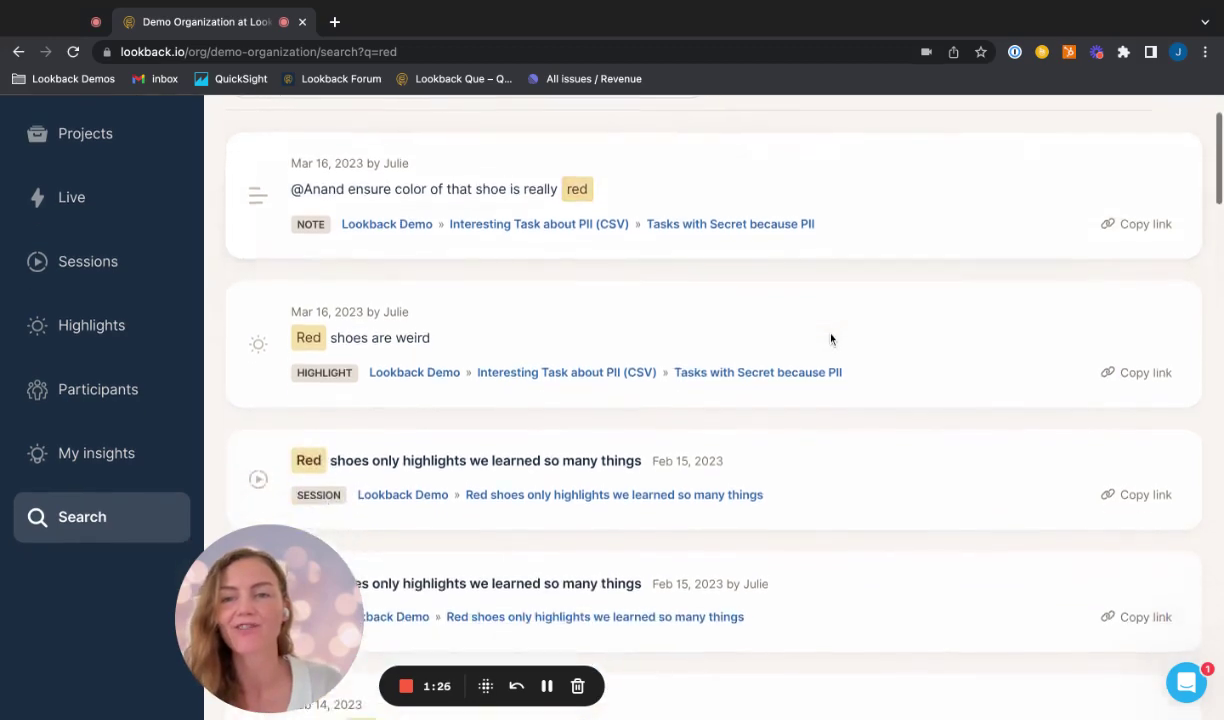
{"action": "scroll", "coordinate": [831, 340], "scroll_direction": "up", "scroll_amount": 1}
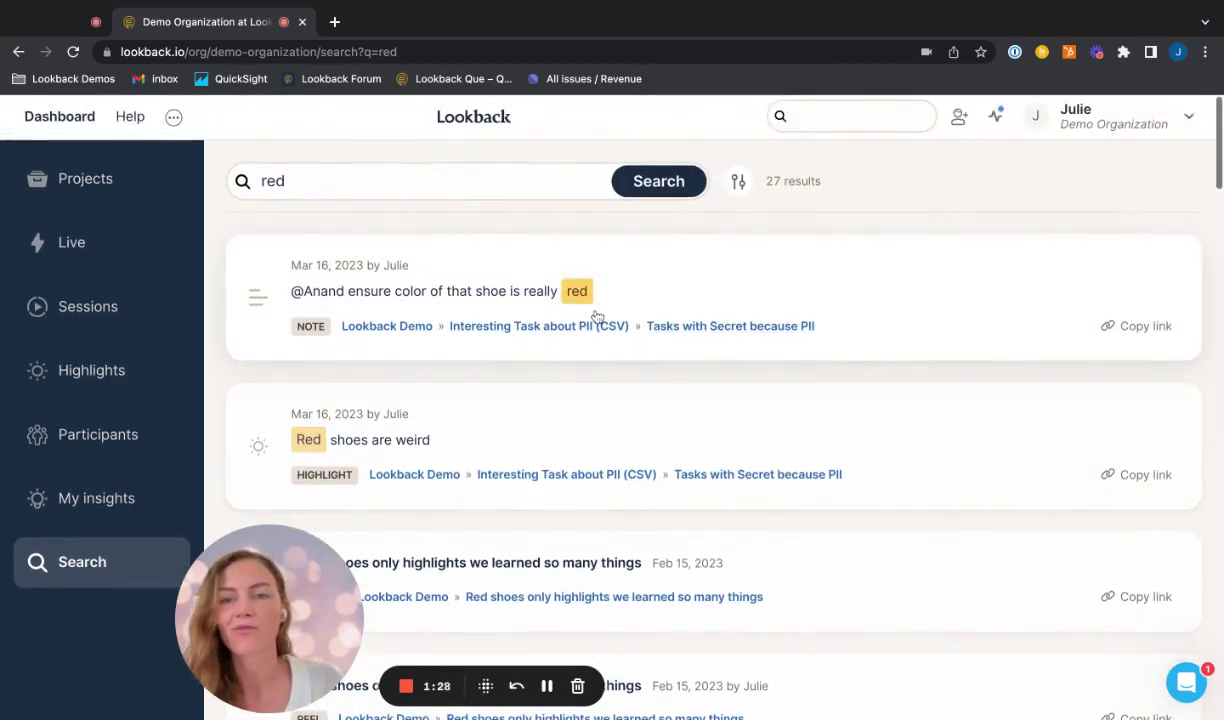
Step: Browse the 27 'red' results across notes, highlights, sessions, reels, transcriptions and rounds
{"action": "scroll", "coordinate": [605, 375], "scroll_direction": "down", "scroll_amount": 1}
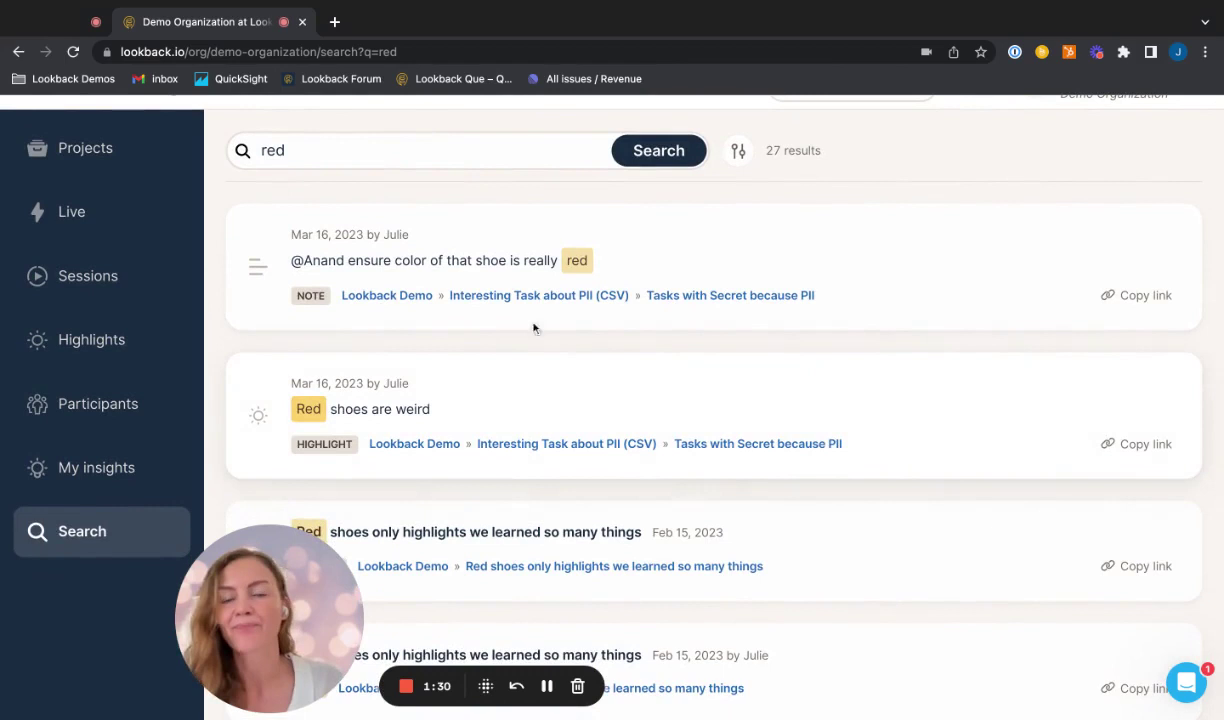
{"action": "scroll", "coordinate": [467, 325], "scroll_direction": "down", "scroll_amount": 1}
{"action": "scroll", "coordinate": [421, 368], "scroll_direction": "down", "scroll_amount": 1}
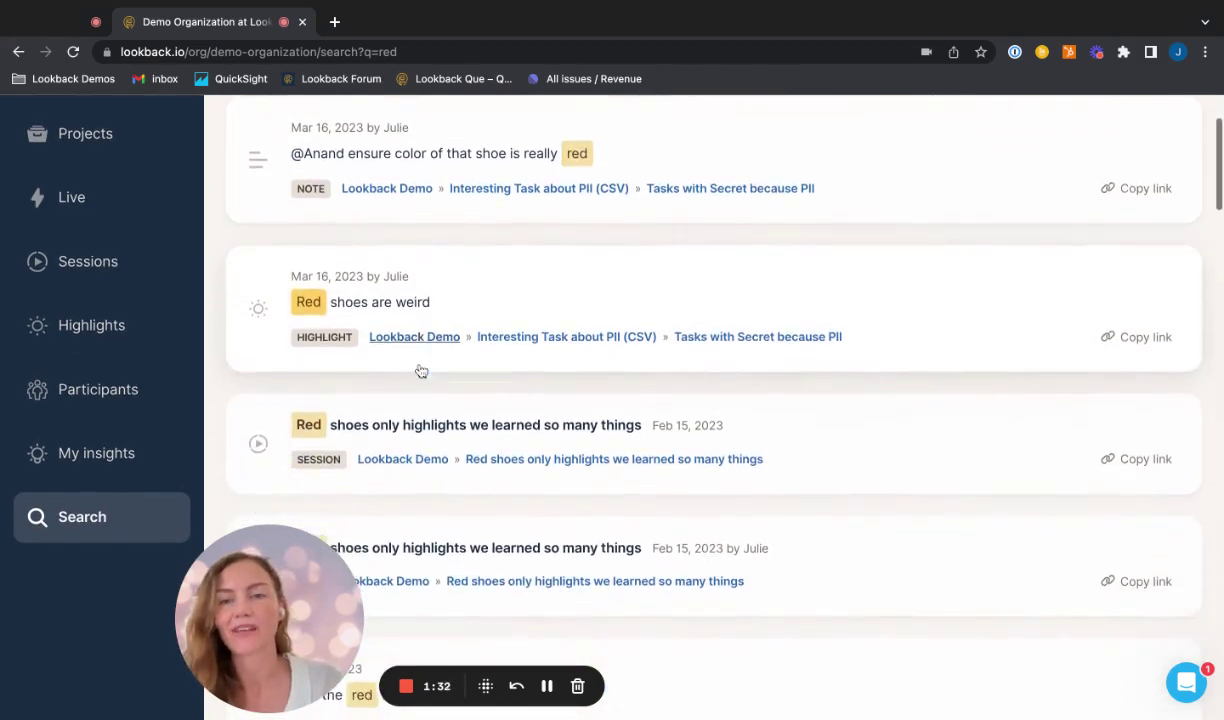
{"action": "scroll", "coordinate": [420, 320], "scroll_direction": "down", "scroll_amount": 1}
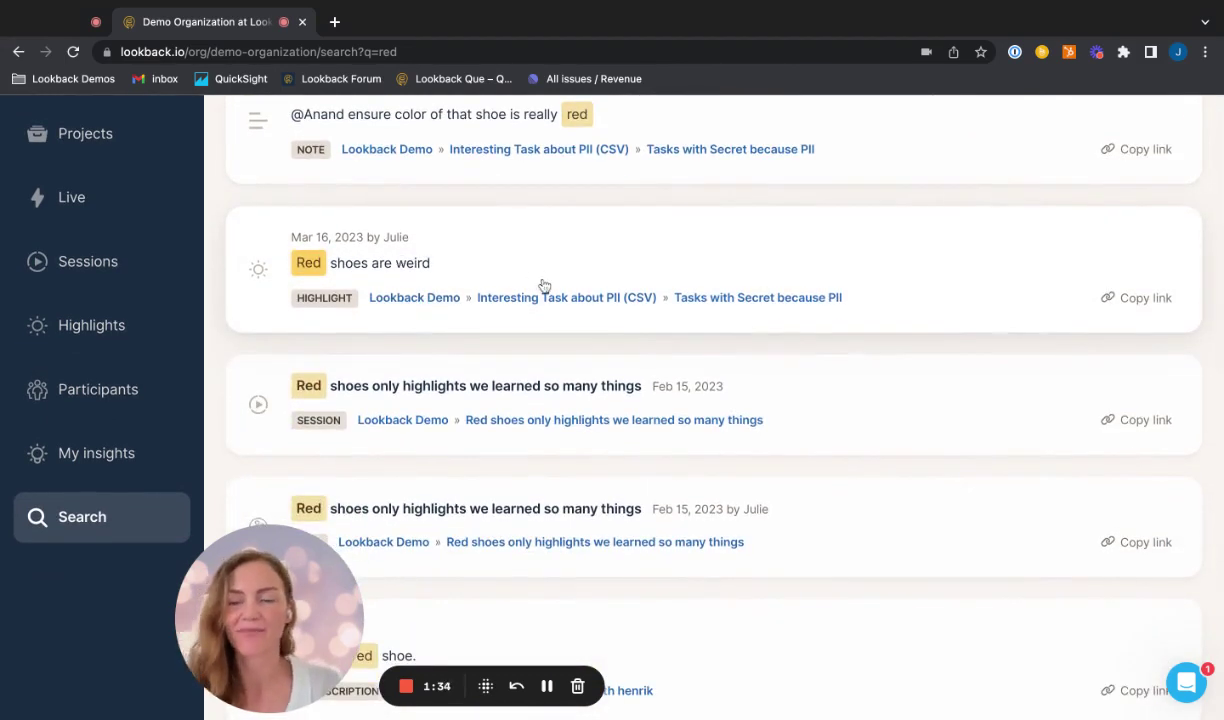
{"action": "scroll", "coordinate": [543, 286], "scroll_direction": "down", "scroll_amount": 3}
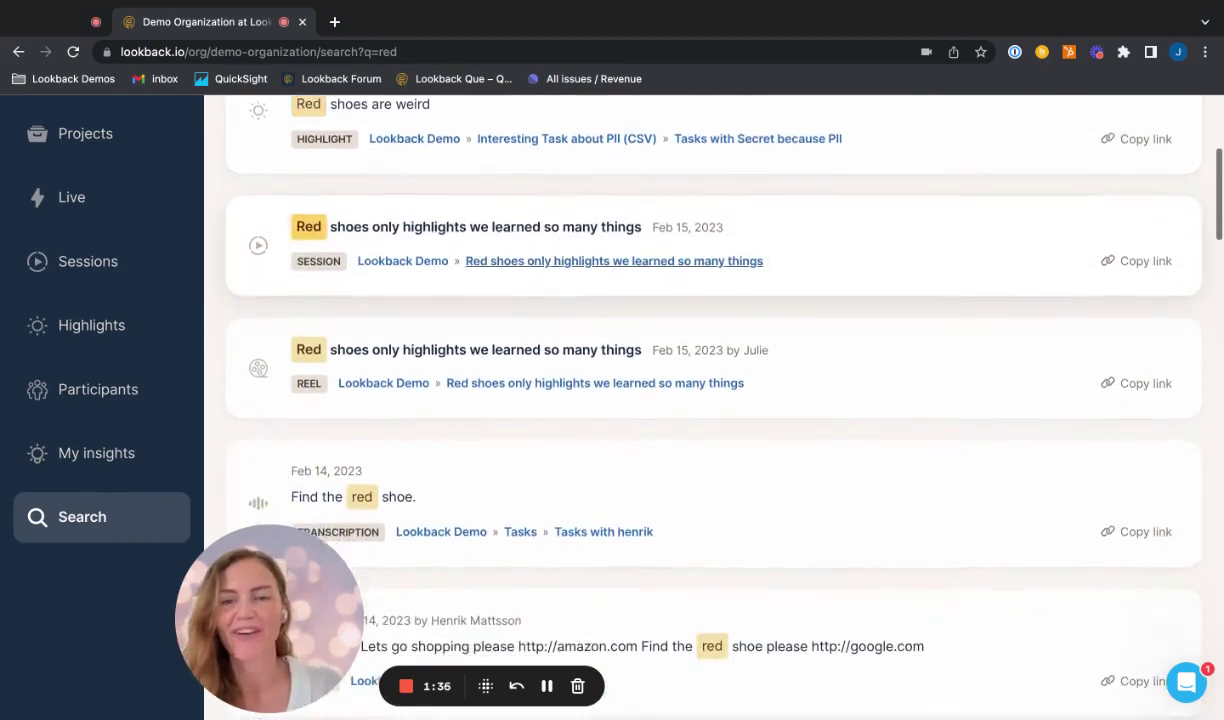
{"action": "scroll", "coordinate": [700, 418], "scroll_direction": "down", "scroll_amount": 5}
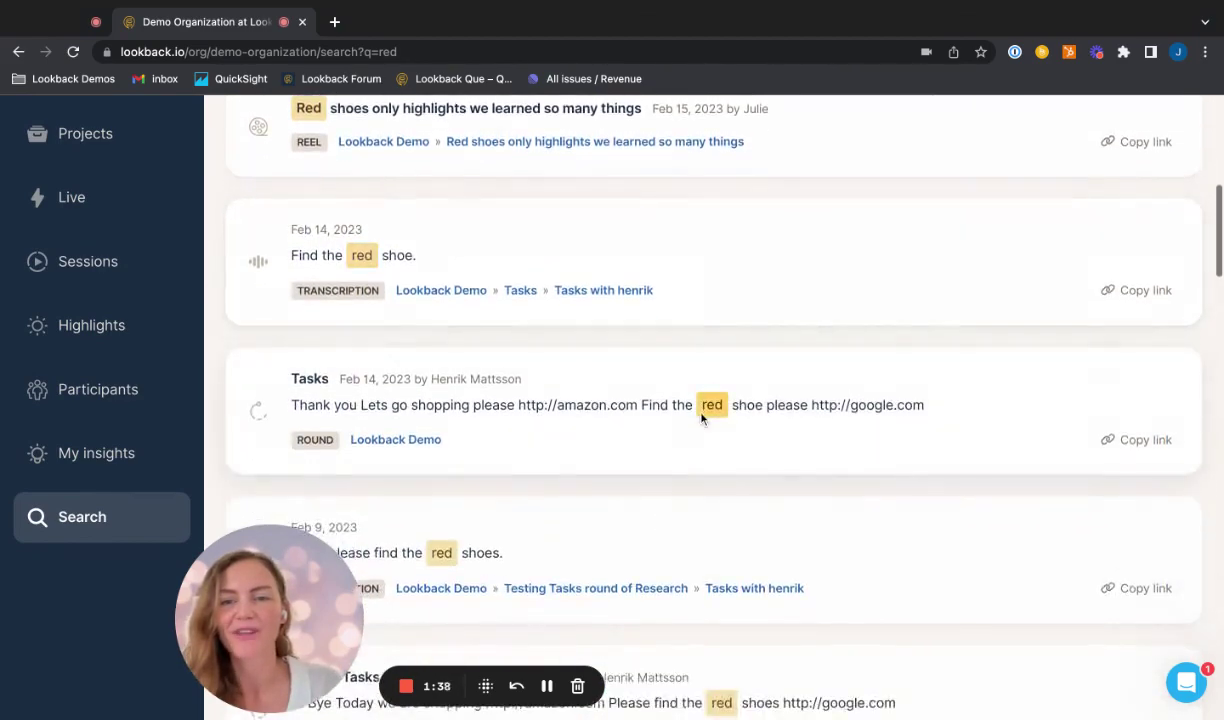
{"action": "scroll", "coordinate": [565, 430], "scroll_direction": "down", "scroll_amount": 2}
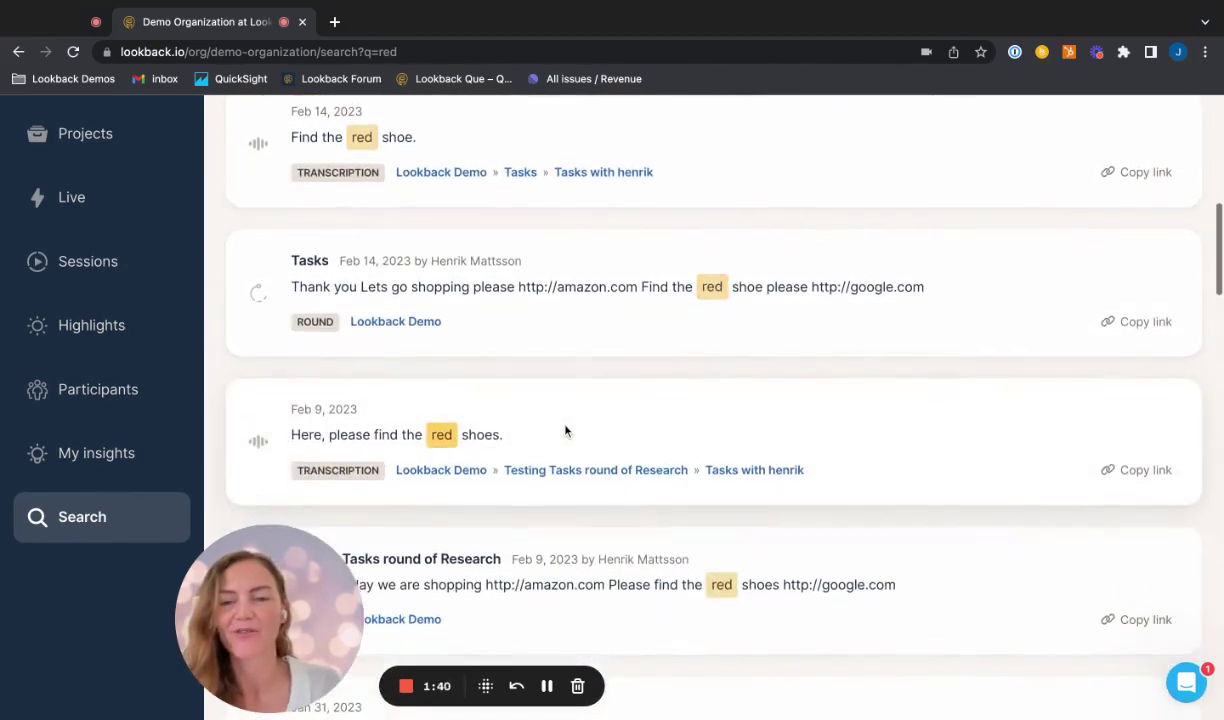
{"action": "scroll", "coordinate": [565, 430], "scroll_direction": "up", "scroll_amount": 6}
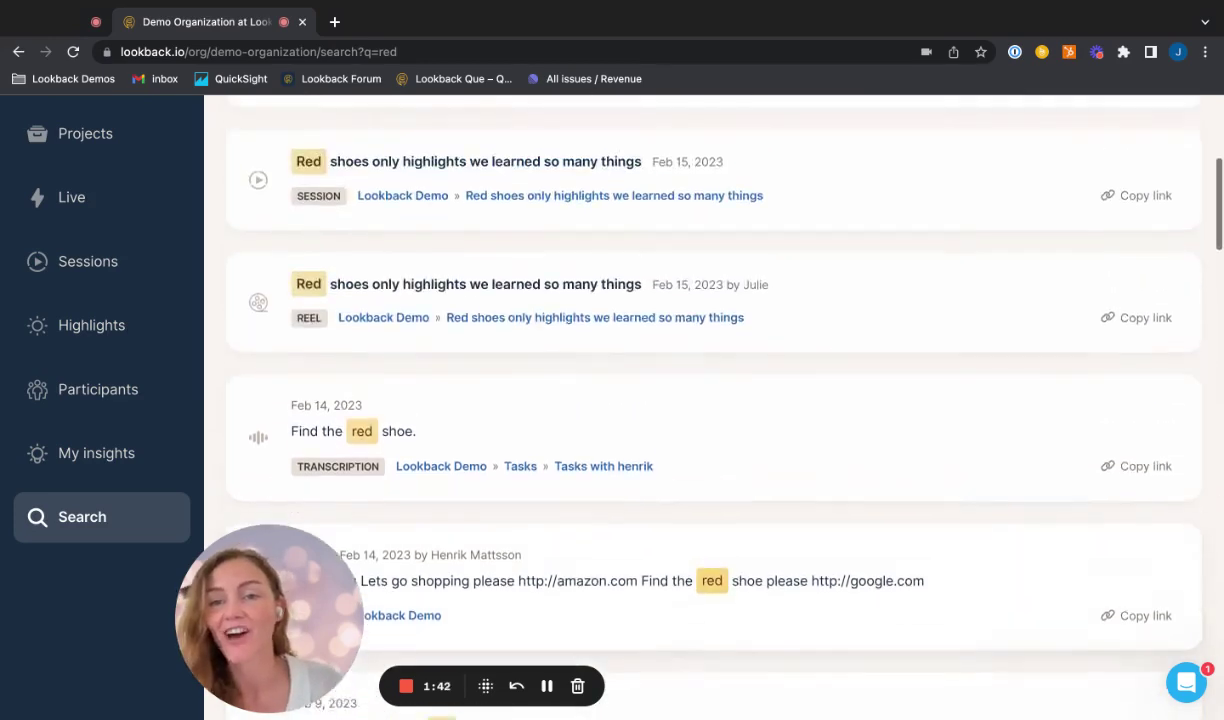
{"action": "scroll", "coordinate": [700, 400], "scroll_direction": "up", "scroll_amount": 5}
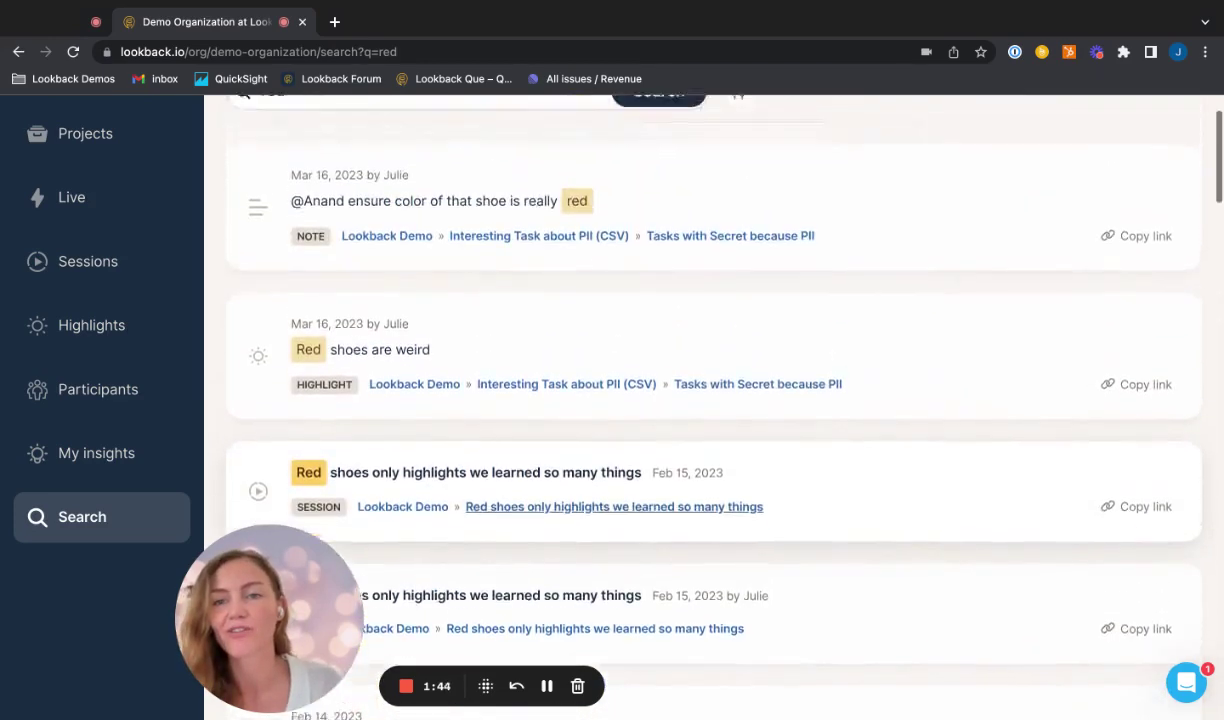
{"action": "scroll", "coordinate": [396, 319], "scroll_direction": "down", "scroll_amount": 2}
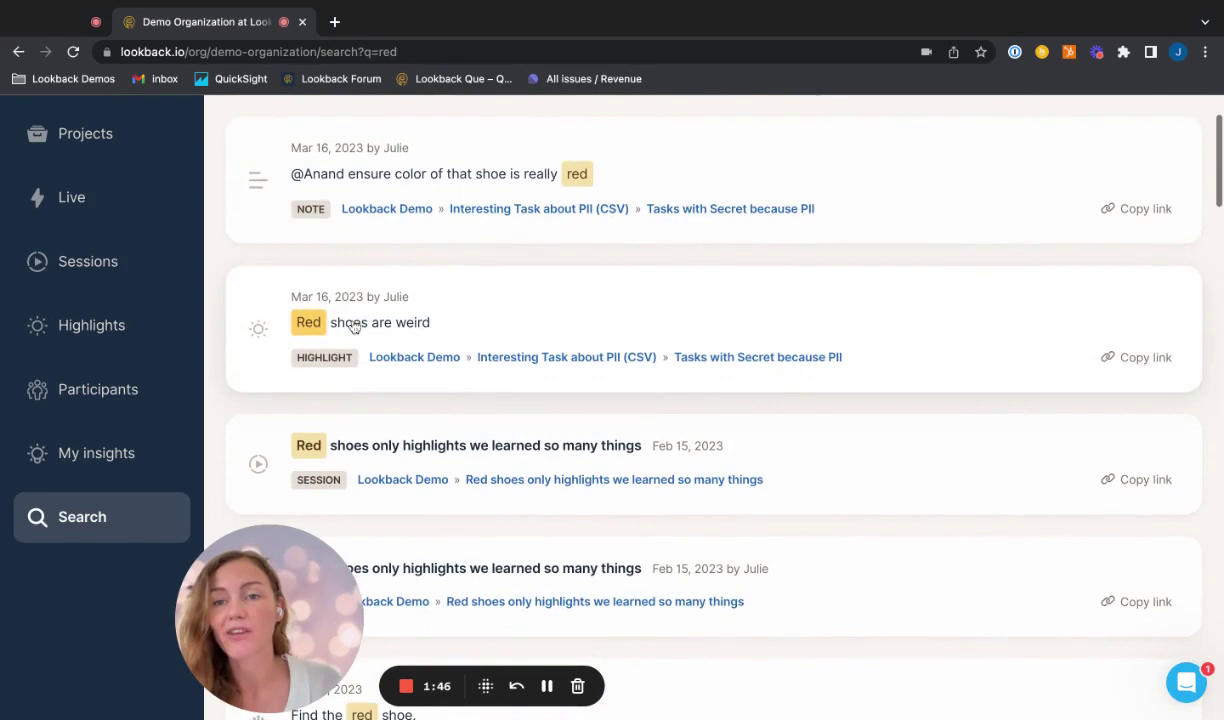
{"action": "scroll", "coordinate": [362, 398], "scroll_direction": "down", "scroll_amount": 5}
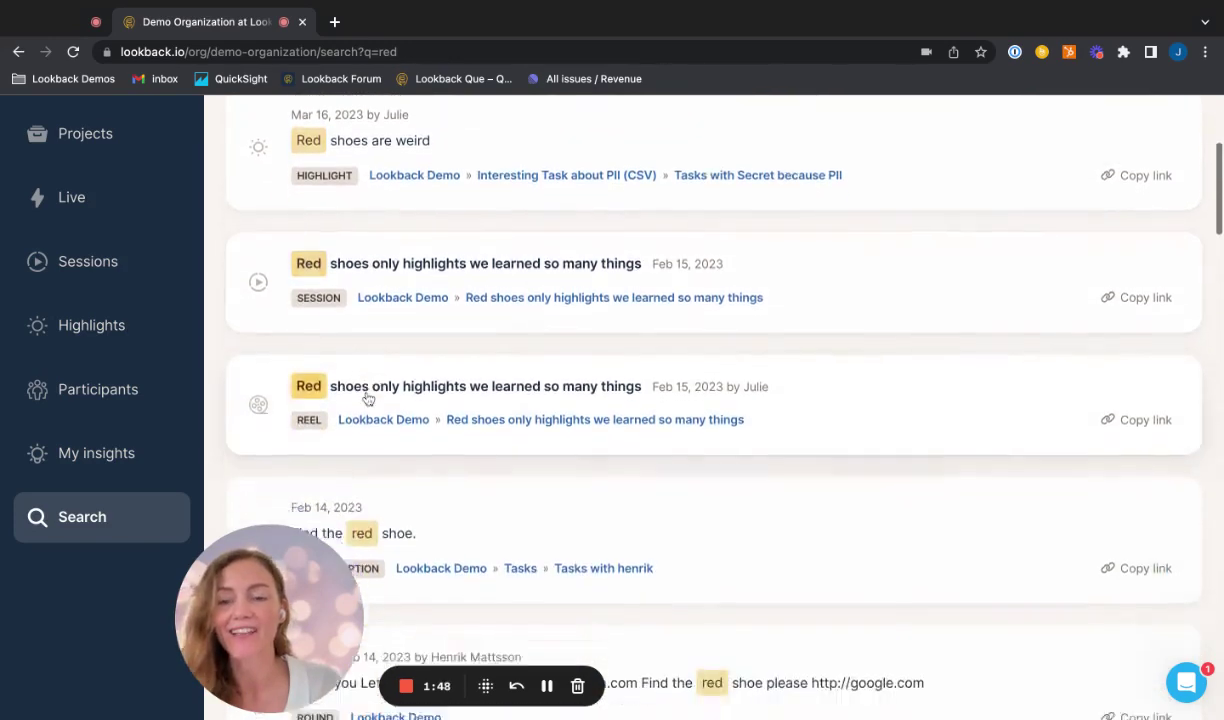
{"action": "scroll", "coordinate": [360, 330], "scroll_direction": "down", "scroll_amount": 1}
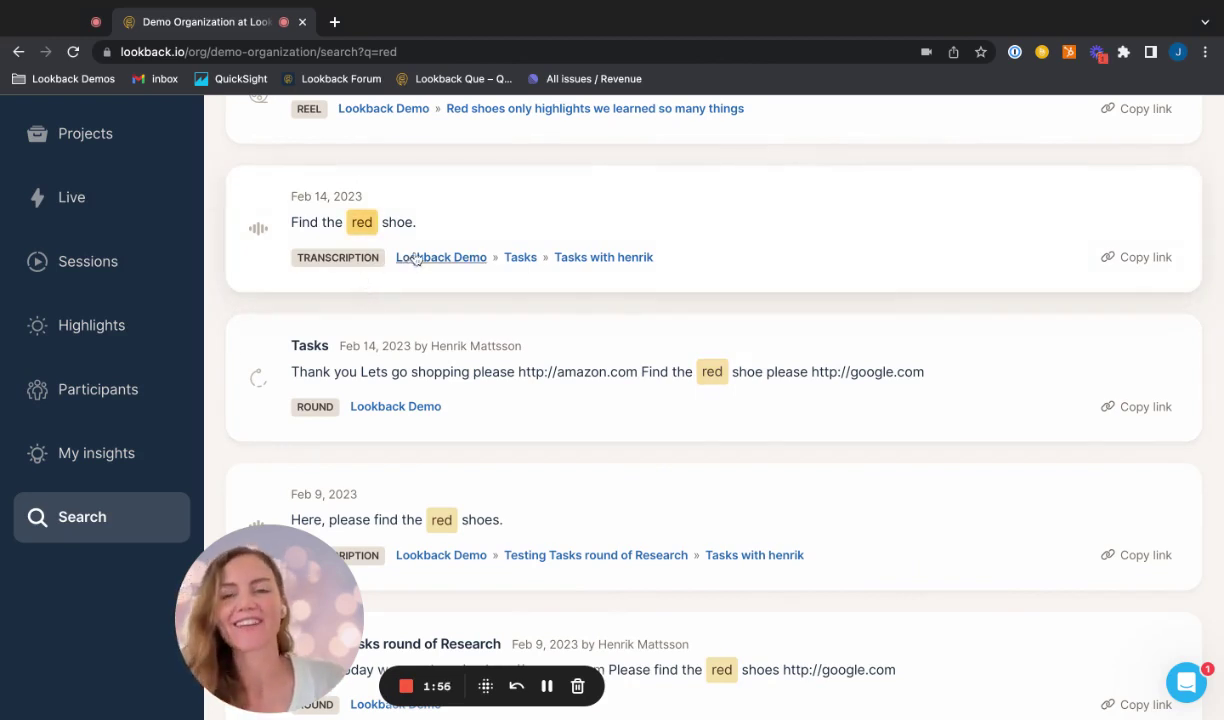
{"action": "scroll", "coordinate": [533, 218], "scroll_direction": "up", "scroll_amount": 3}
{"action": "scroll", "coordinate": [535, 225], "scroll_direction": "up", "scroll_amount": 6}
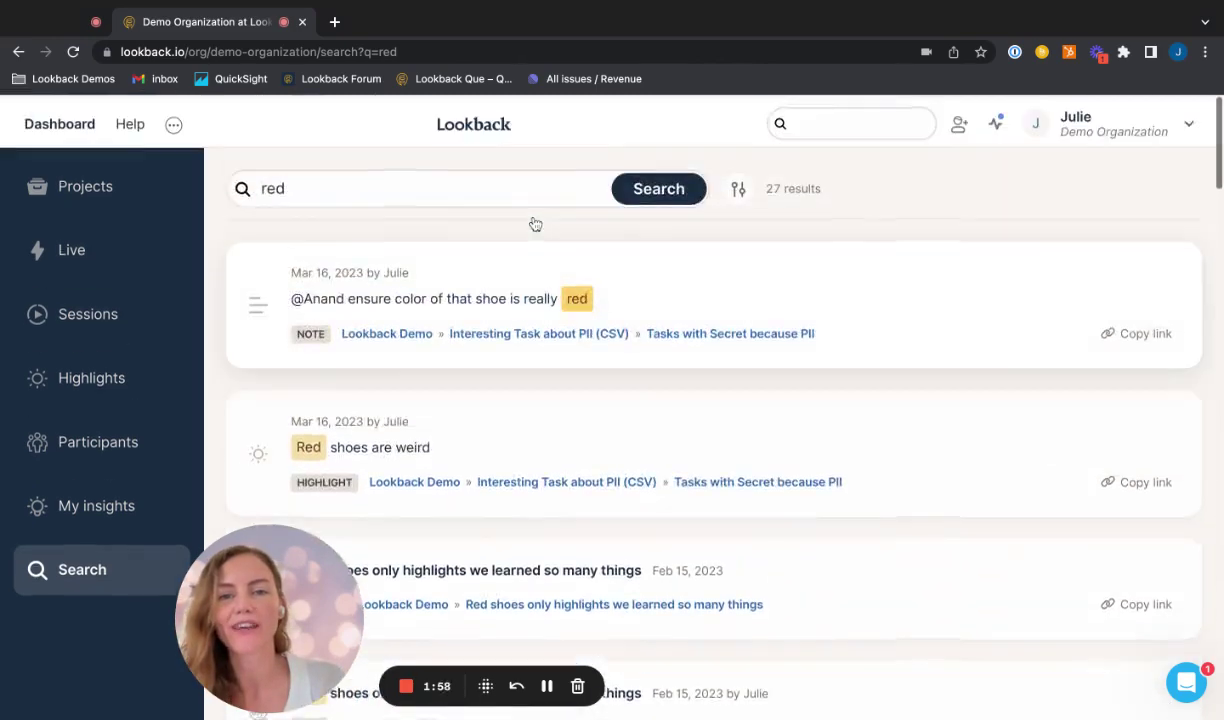
Step: Filter the 'red' results to Transcription only, narrowing the list to 9
{"action": "left_click", "coordinate": [738, 184]}
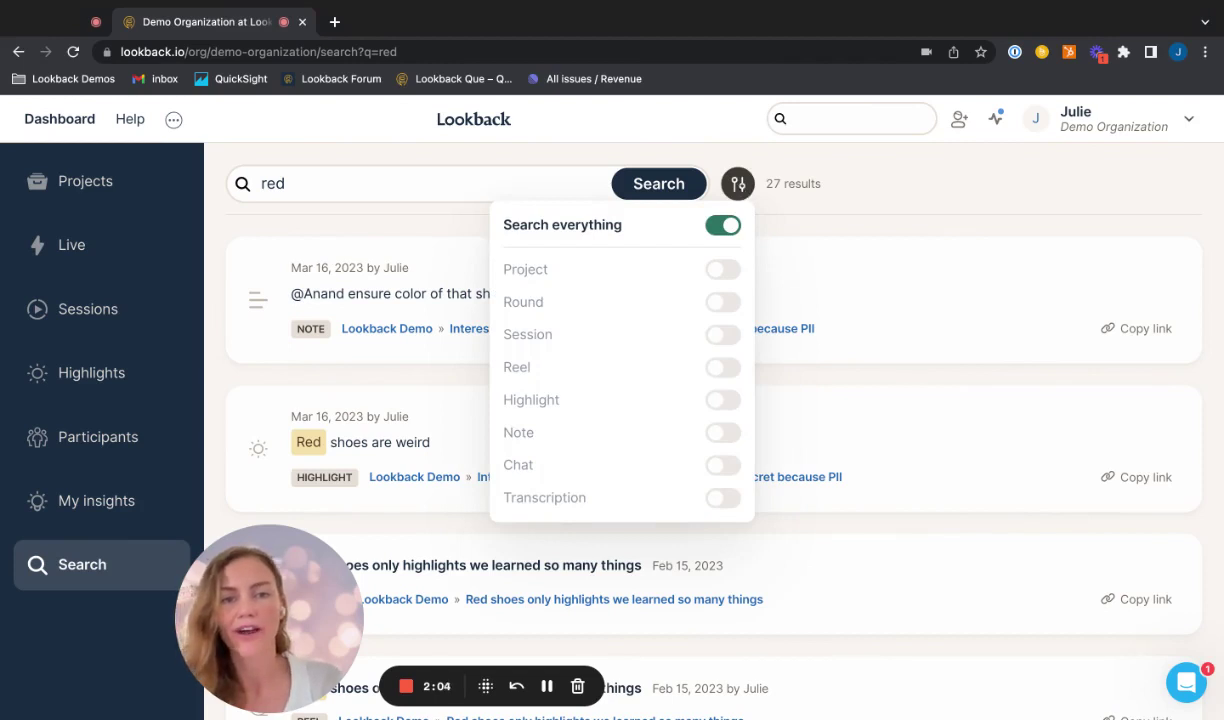
{"action": "left_click", "coordinate": [722, 227]}
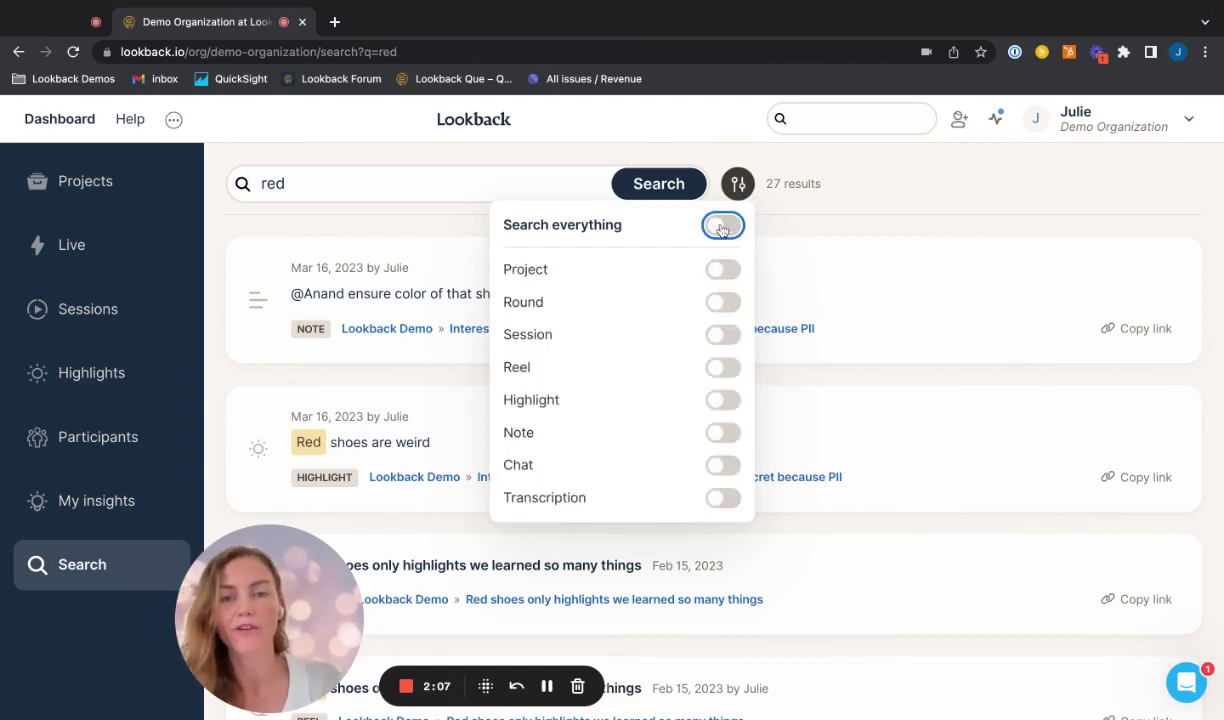
{"action": "left_click", "coordinate": [723, 496]}
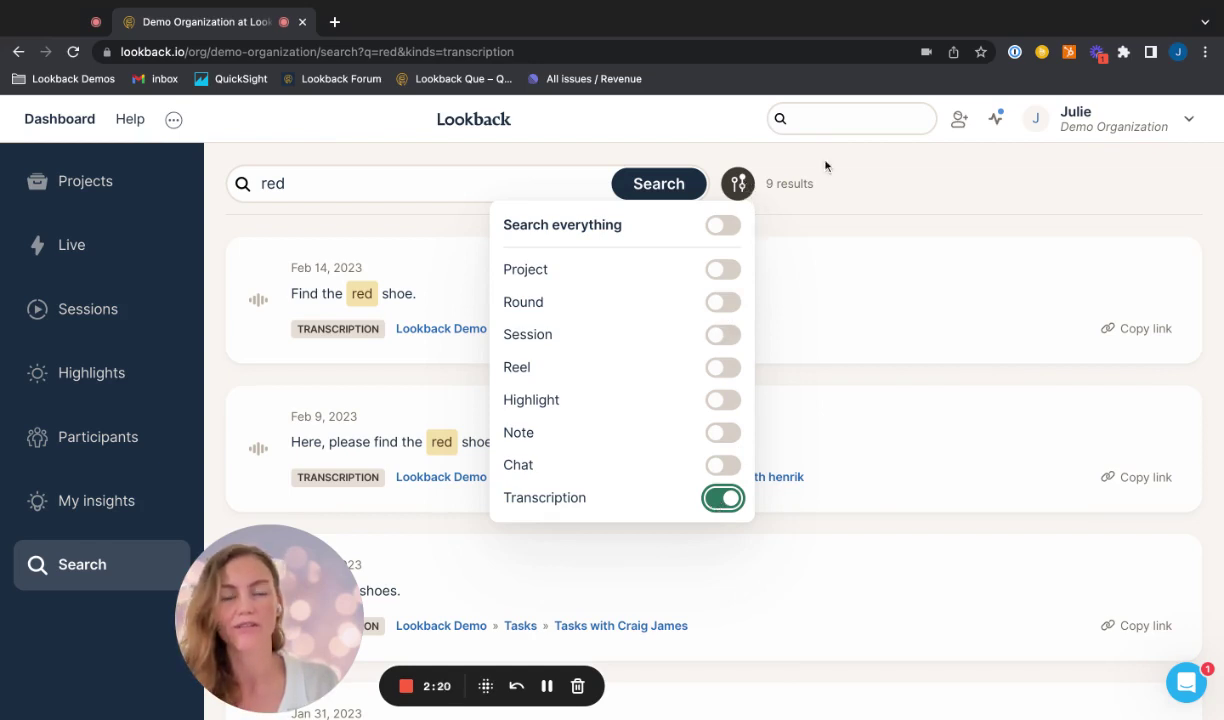
{"action": "left_click", "coordinate": [766, 189]}
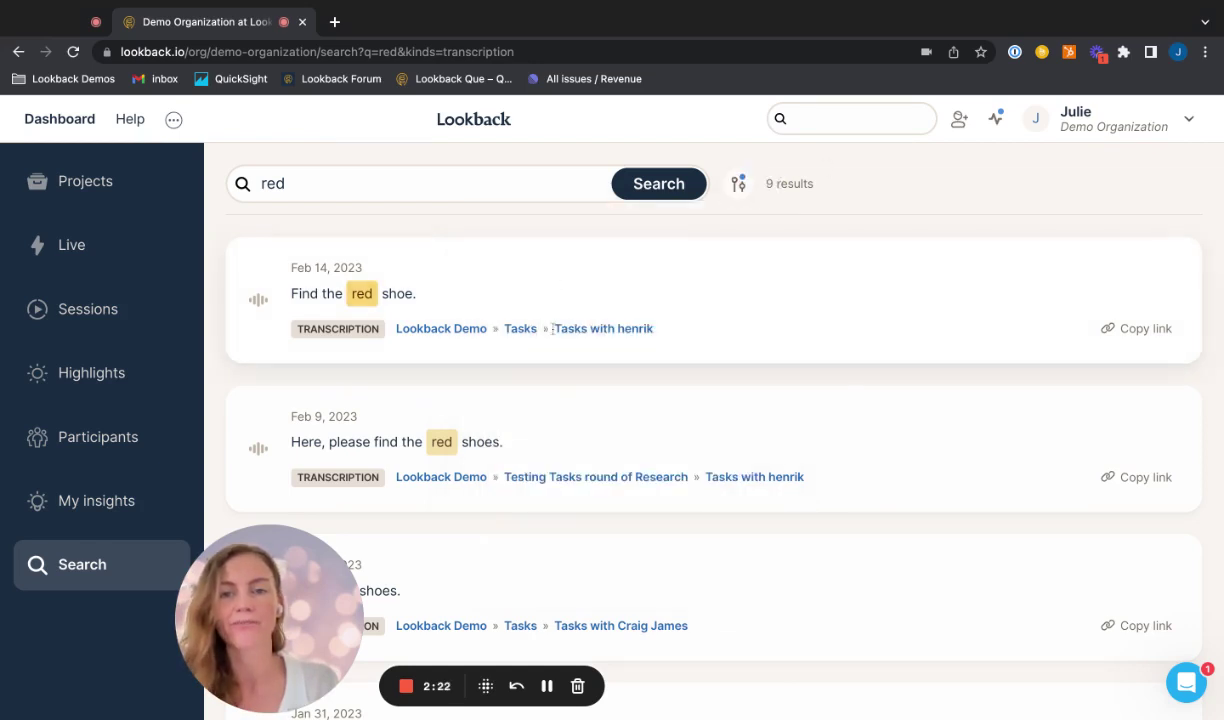
Step: Copy the link of the Dec 7, 2022 'Red shoes.' transcription result
{"action": "scroll", "coordinate": [696, 326], "scroll_direction": "down", "scroll_amount": 5}
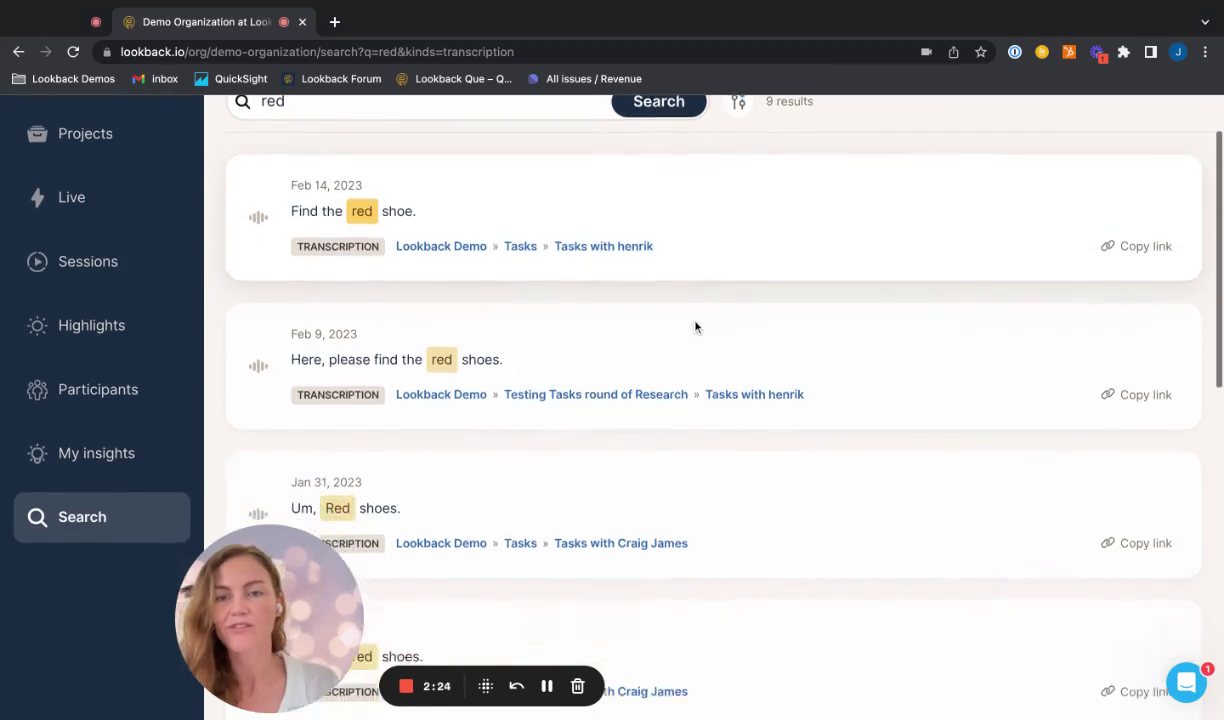
{"action": "scroll", "coordinate": [696, 390], "scroll_direction": "down", "scroll_amount": 5}
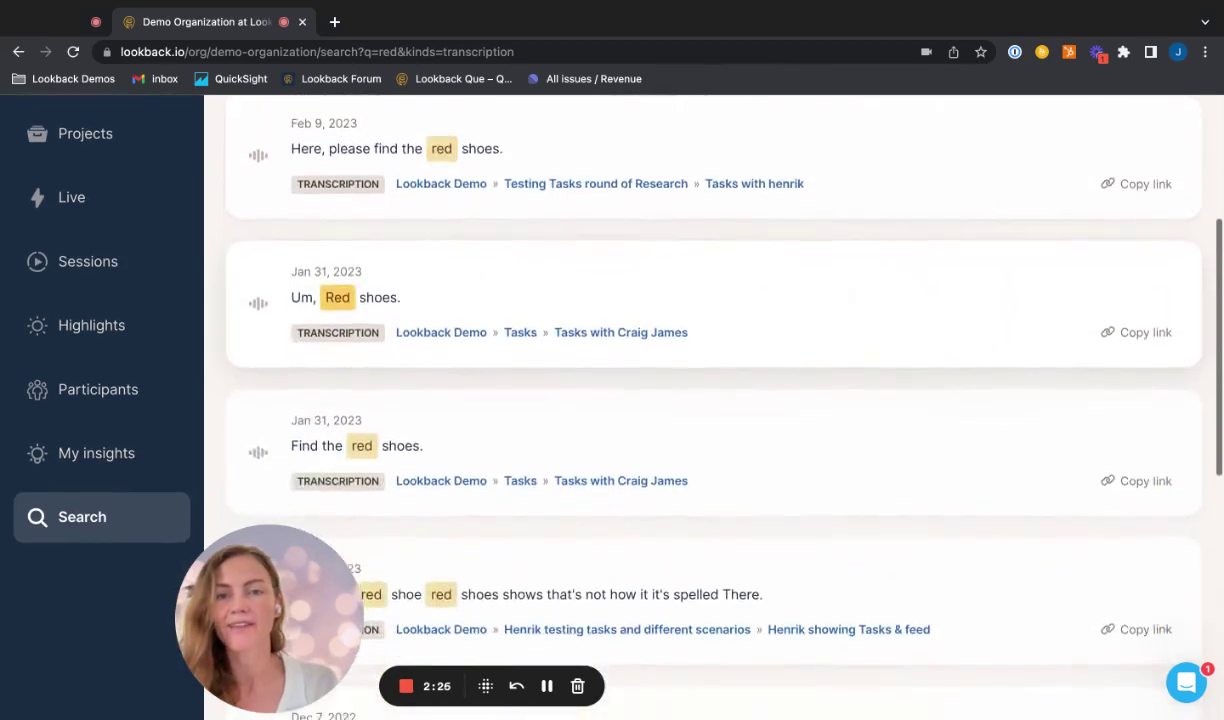
{"action": "scroll", "coordinate": [619, 193], "scroll_direction": "down", "scroll_amount": 5}
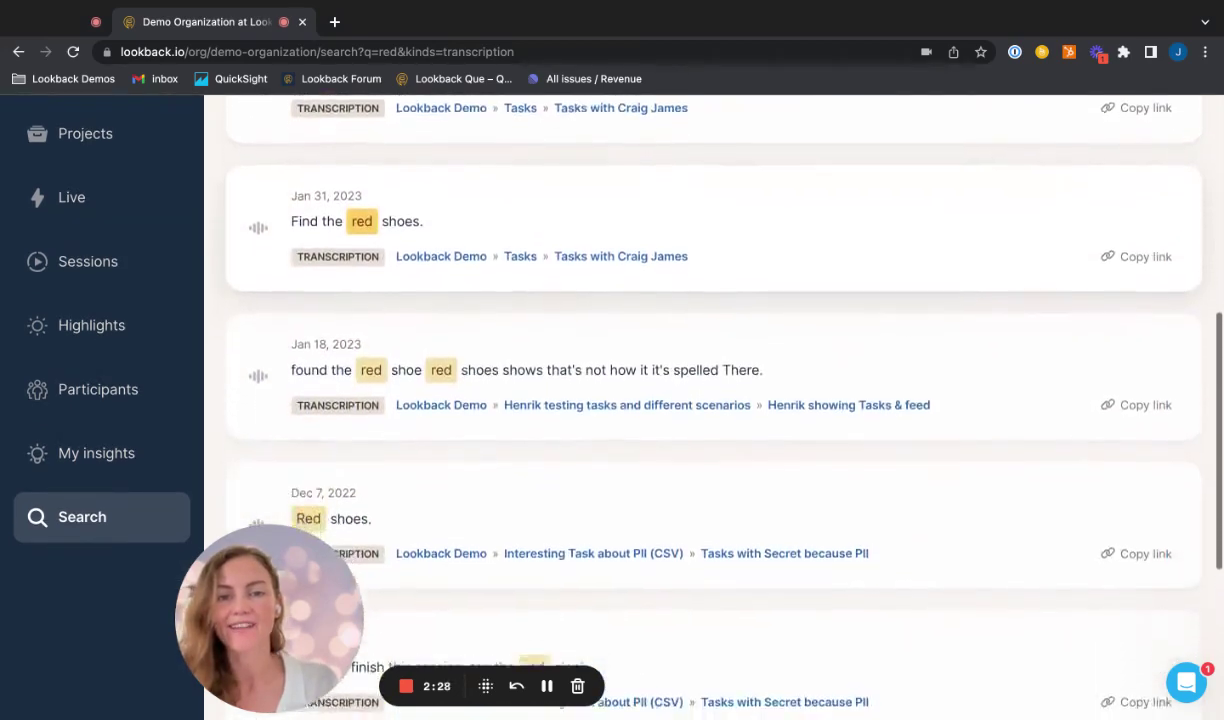
{"action": "scroll", "coordinate": [683, 412], "scroll_direction": "down", "scroll_amount": 3}
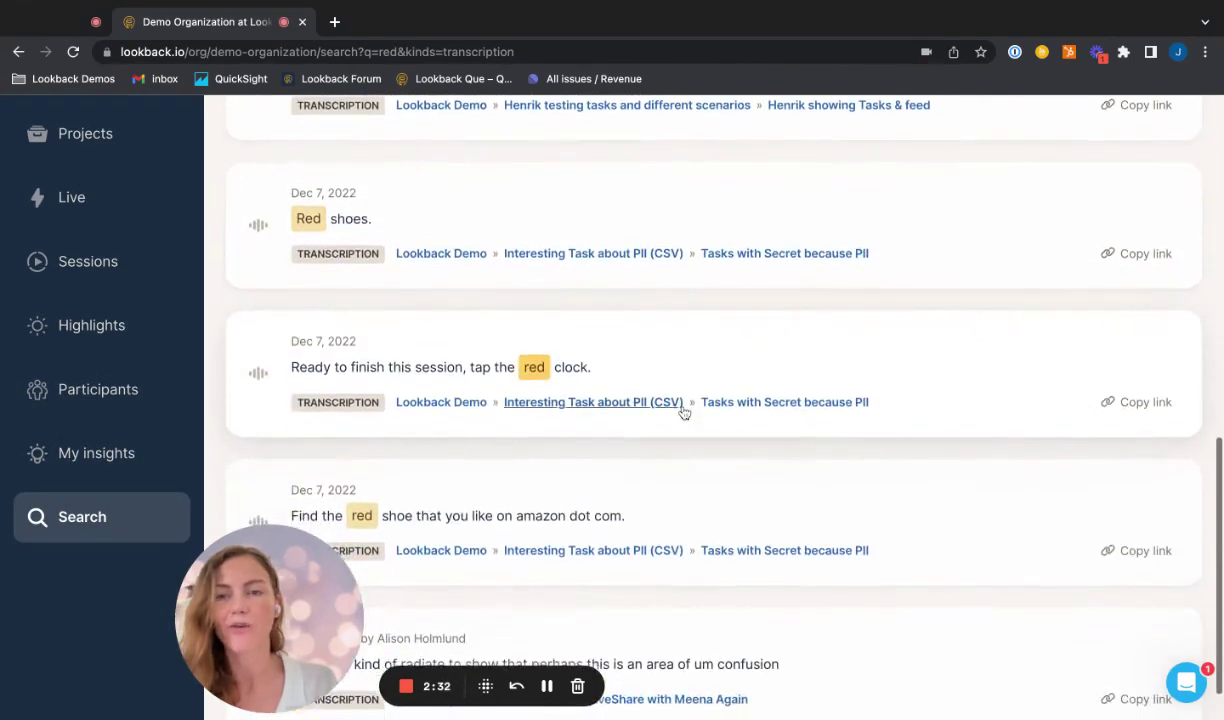
{"action": "scroll", "coordinate": [683, 412], "scroll_direction": "up", "scroll_amount": 1}
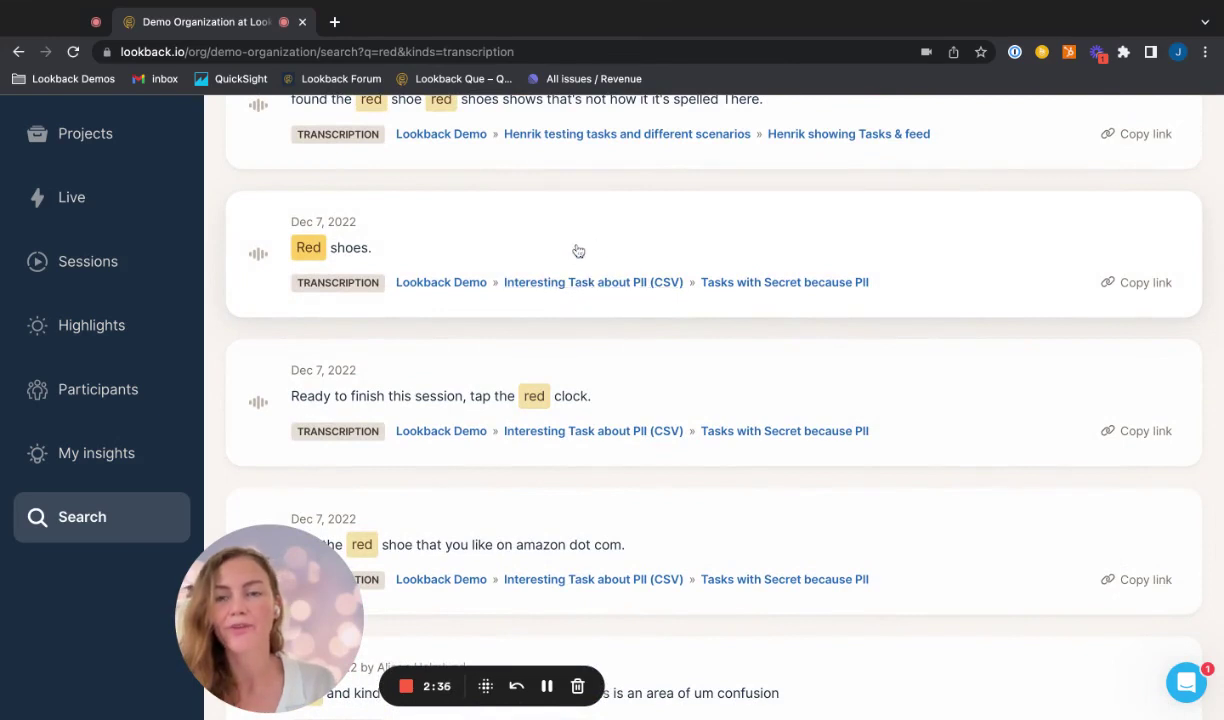
{"action": "left_click", "coordinate": [1134, 287]}
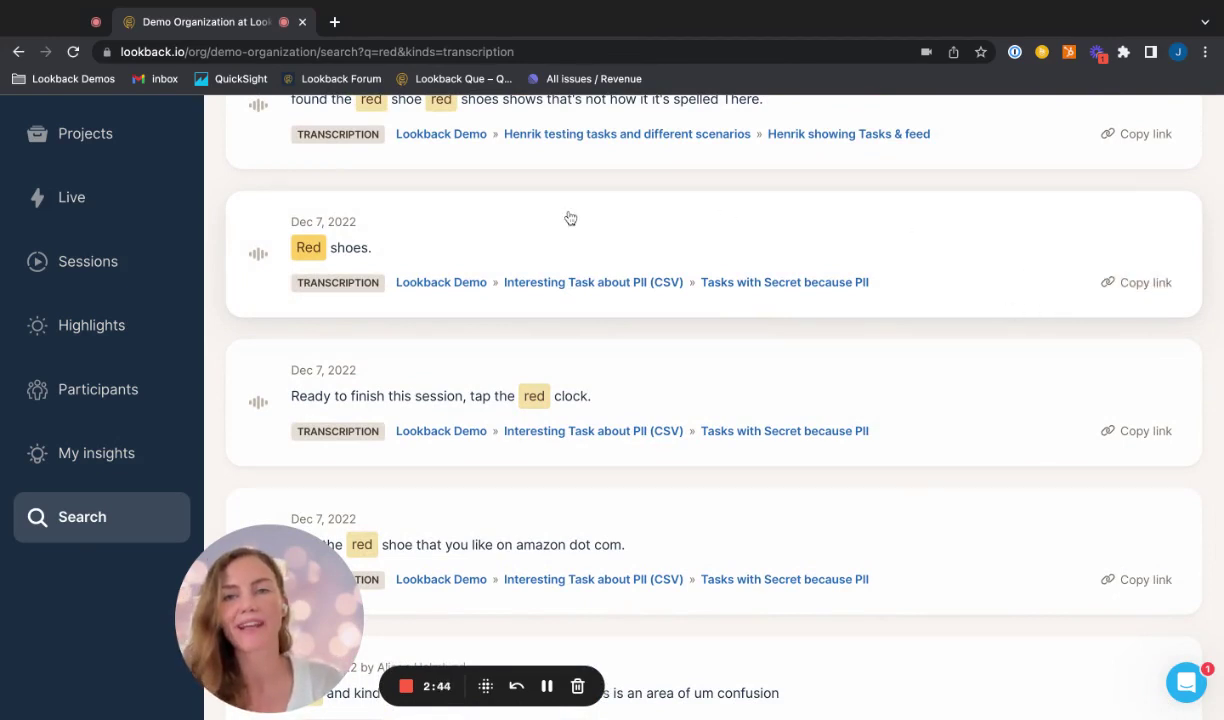
Step: Open the copied result link in a new Chrome tab, loading the Tasks with Secret because PII session
{"action": "left_click", "coordinate": [334, 21]}
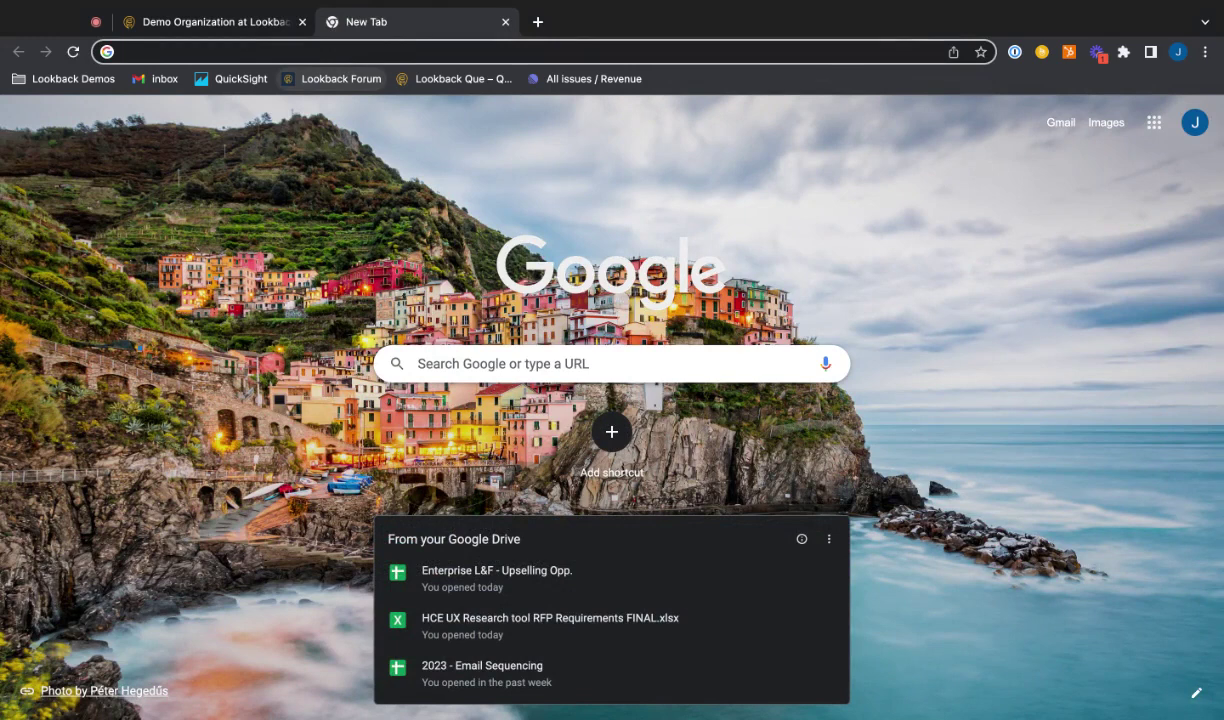
{"action": "key", "text": "Return"}
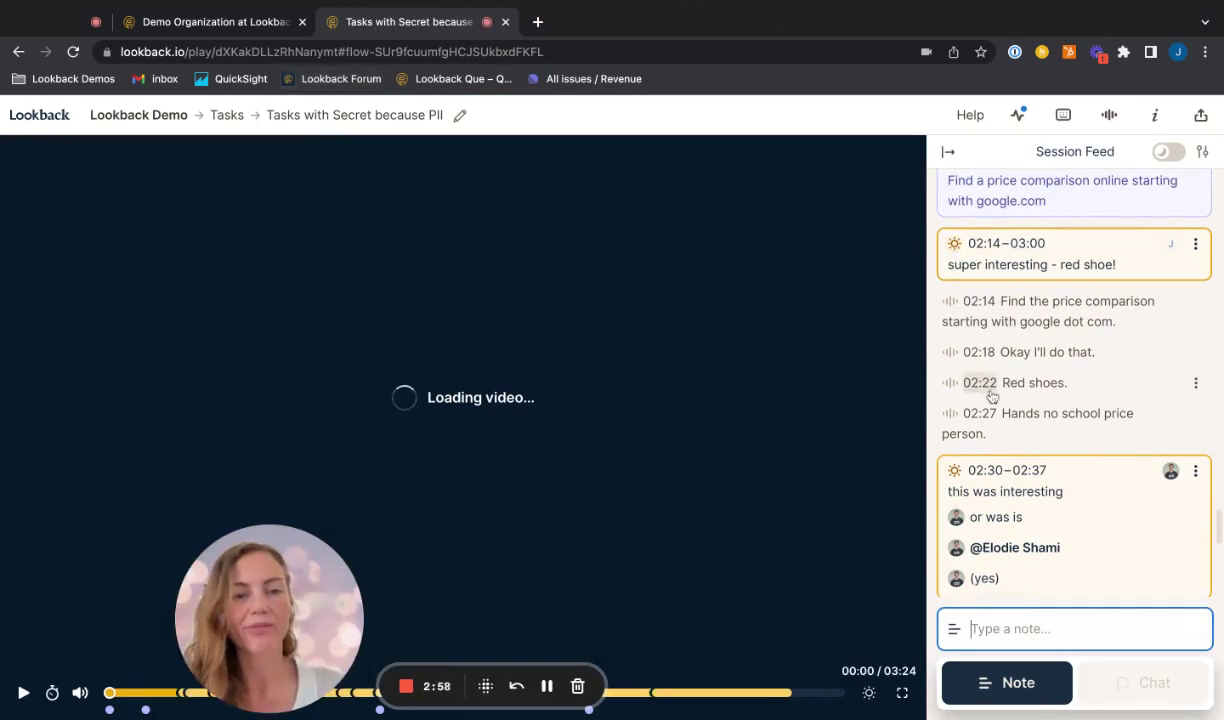
Step: Jump the session video to 02:22 'Red shoes.', then return to the 9 transcription results
{"action": "left_click", "coordinate": [975, 383]}
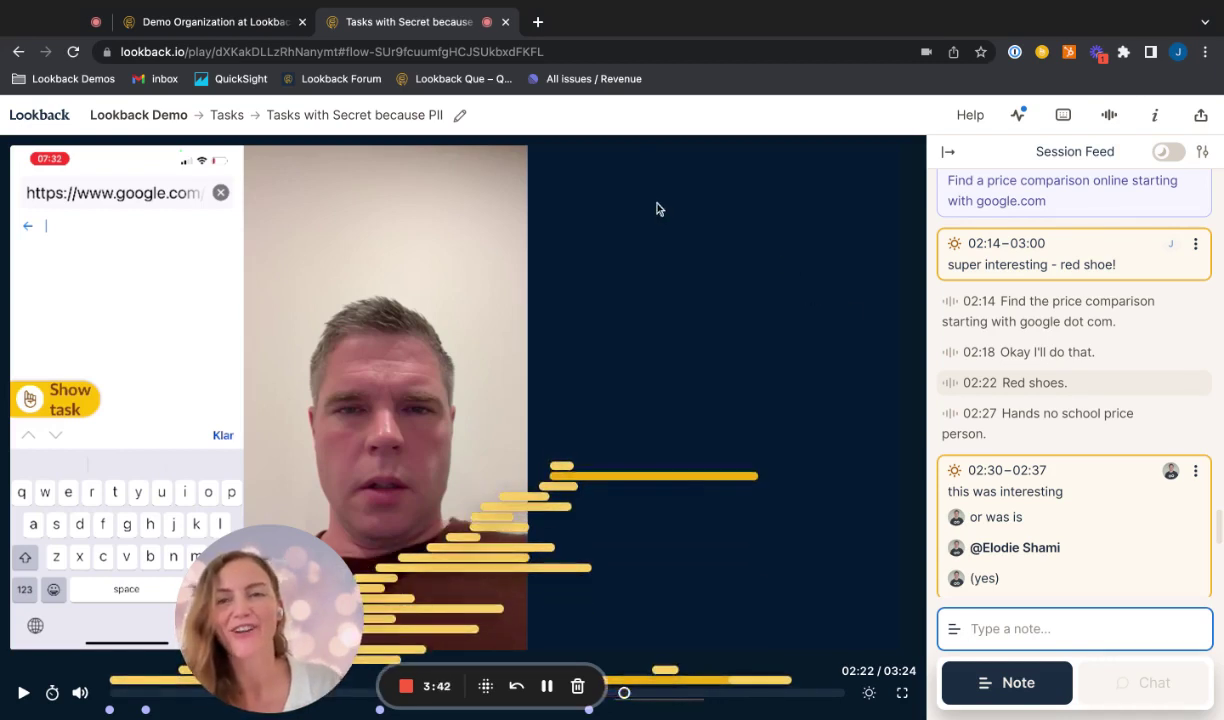
{"action": "left_click", "coordinate": [212, 21]}
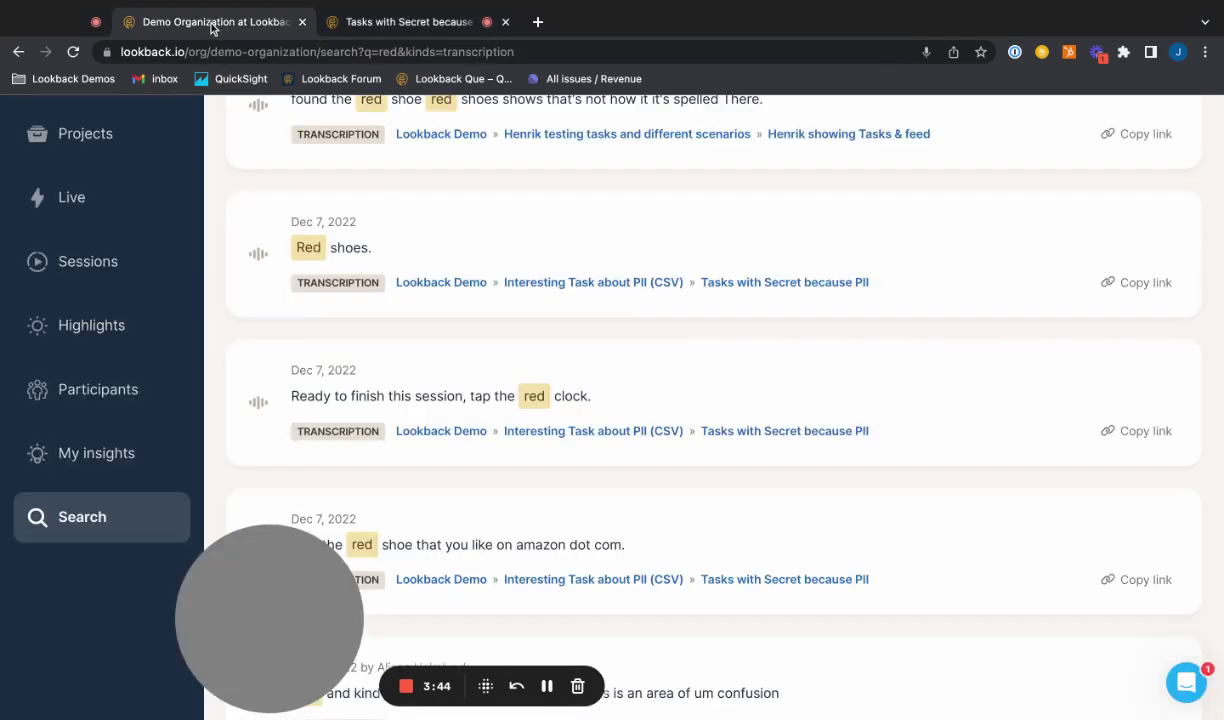
{"action": "scroll", "coordinate": [549, 258], "scroll_direction": "up", "scroll_amount": 7}
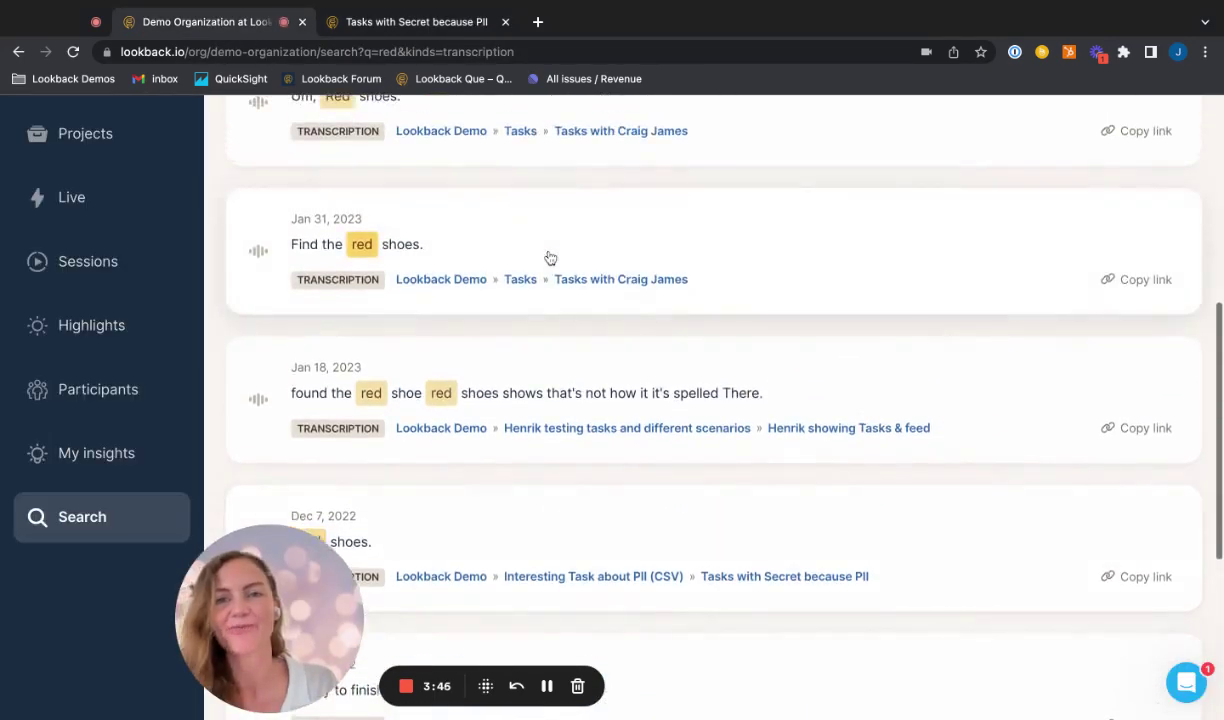